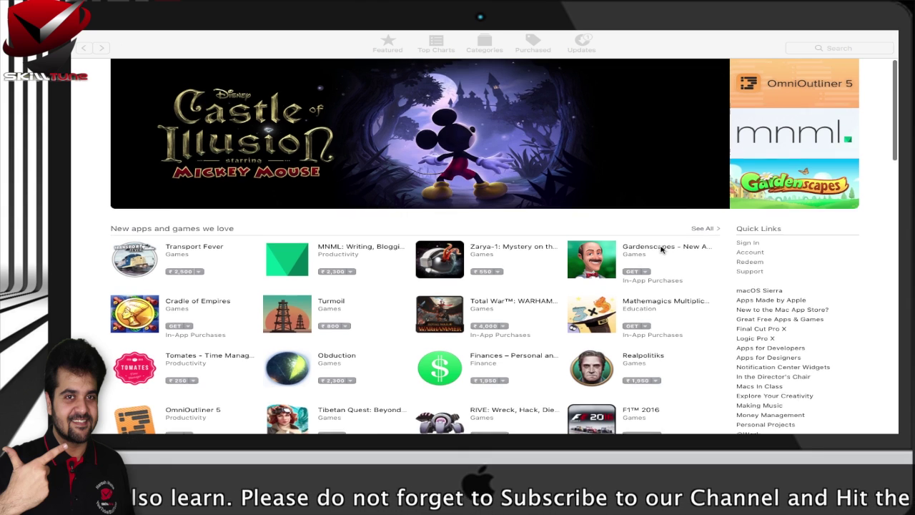
Open WhatsApp Desktop from the Free apps chart and choose Get on its product page.
{"action": "scroll", "coordinate": [661, 247], "scroll_direction": "down", "scroll_amount": 5}
{"action": "scroll", "coordinate": [661, 249], "scroll_direction": "down", "scroll_amount": 10}
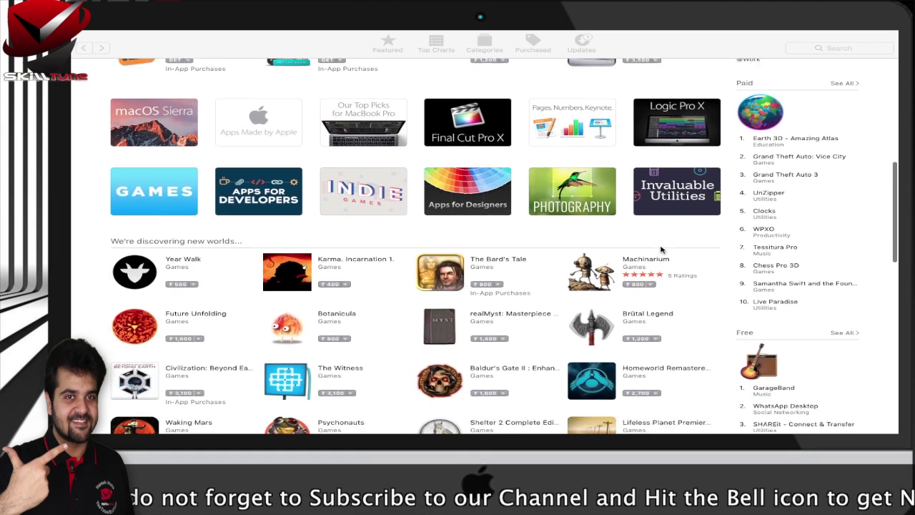
{"action": "scroll", "coordinate": [661, 243], "scroll_direction": "down", "scroll_amount": 2}
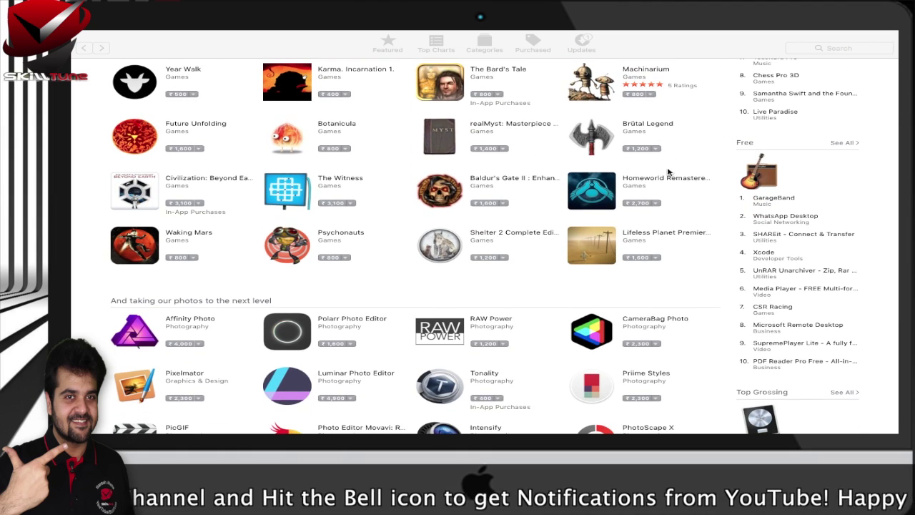
{"action": "scroll", "coordinate": [751, 196], "scroll_direction": "down", "scroll_amount": 1}
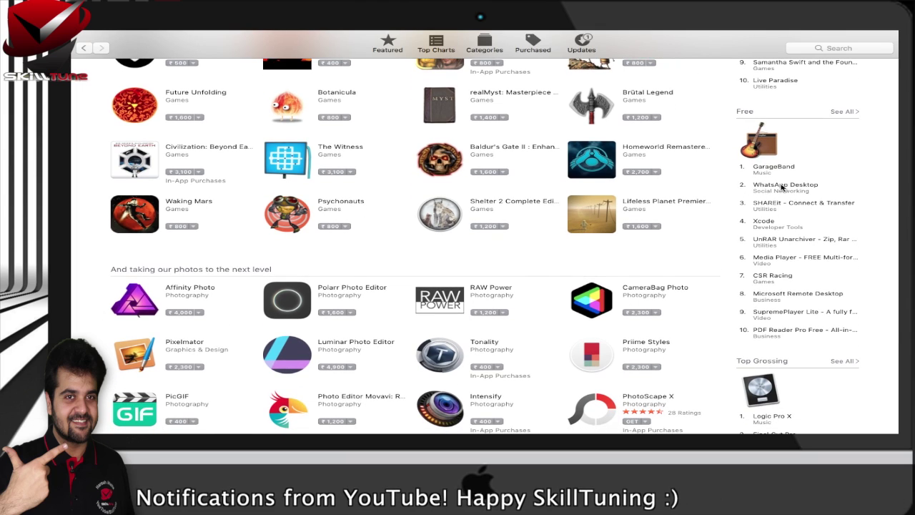
{"action": "left_click", "coordinate": [772, 187]}
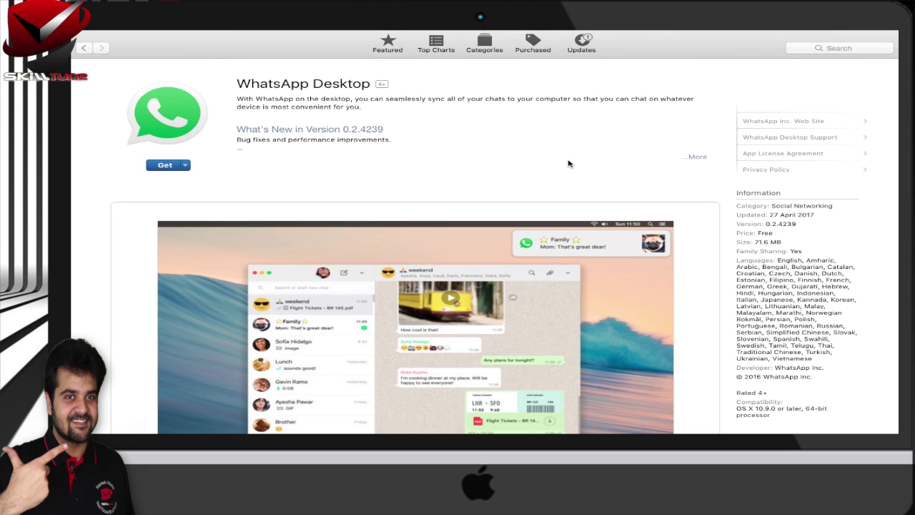
{"action": "left_click", "coordinate": [165, 165]}
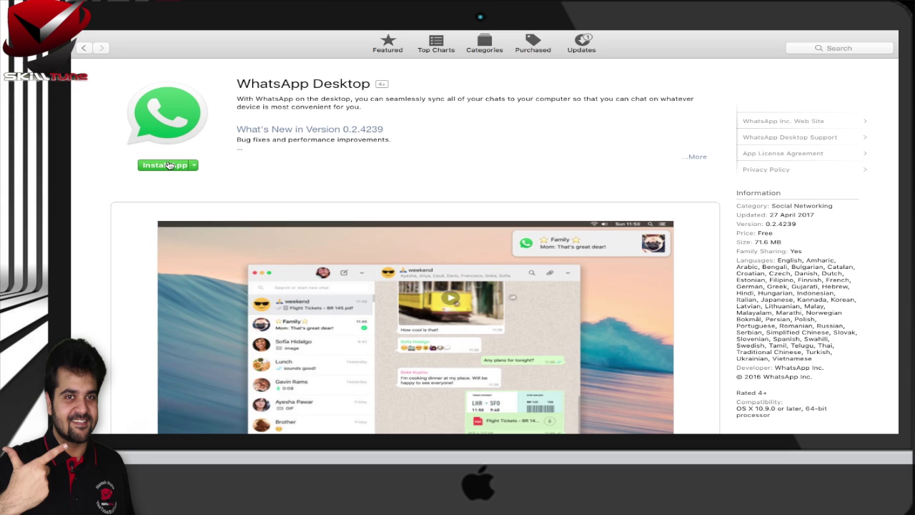
Choose Install App for WhatsApp Desktop, then opt to create a new Apple ID.
{"action": "left_click", "coordinate": [168, 165]}
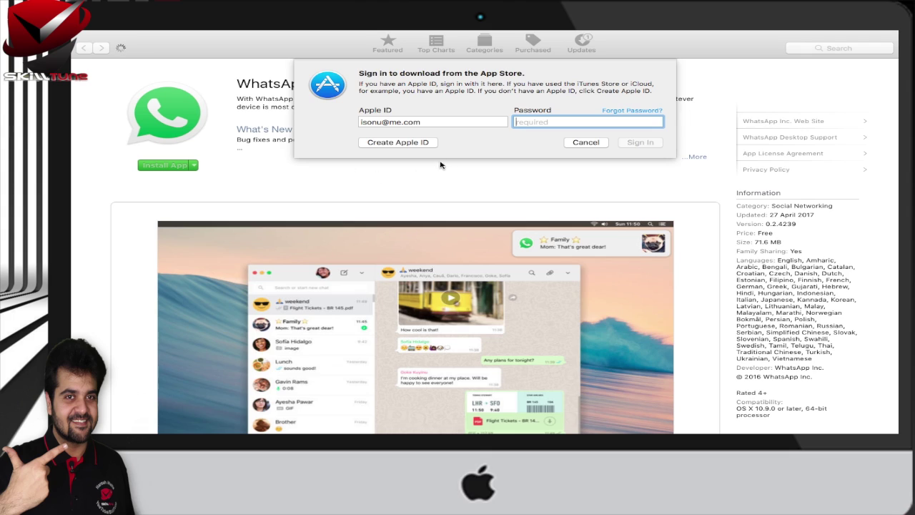
{"action": "left_click", "coordinate": [417, 143]}
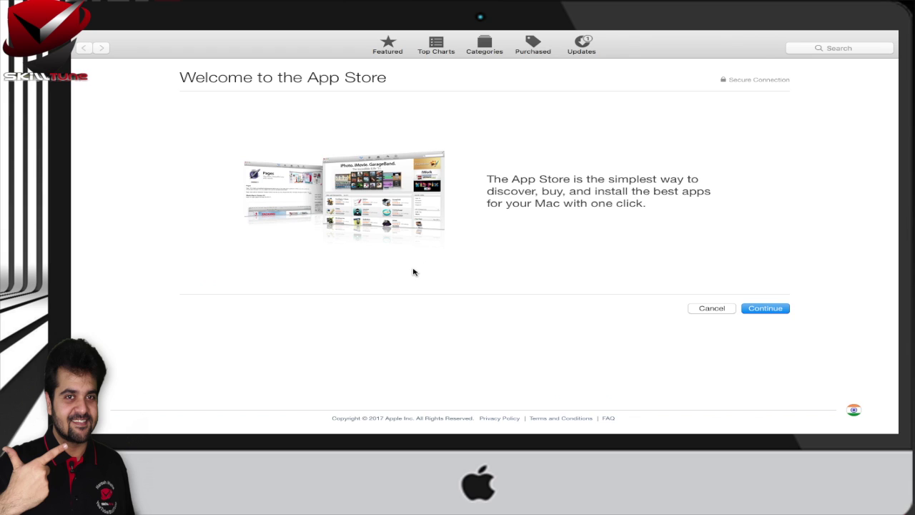
Continue past the welcome page and agree to the Apple Media Services Terms and Conditions.
{"action": "left_click", "coordinate": [758, 309]}
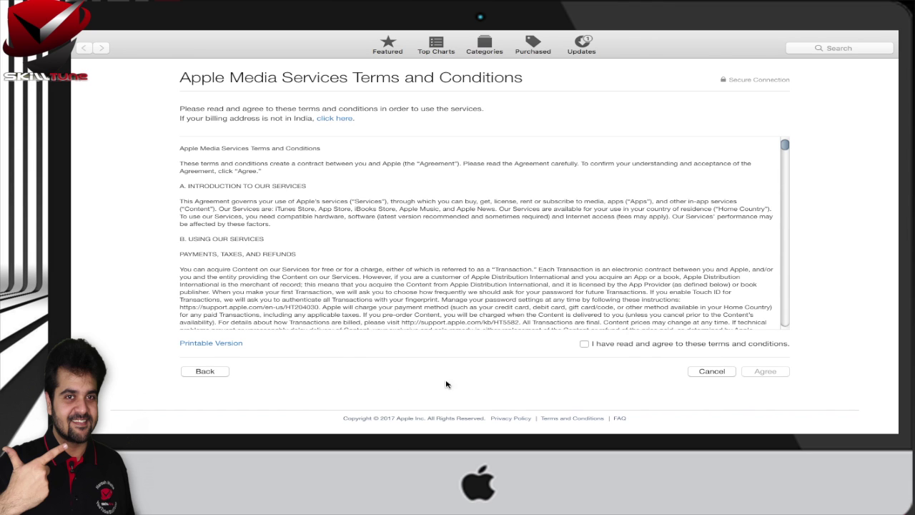
{"action": "left_click", "coordinate": [584, 344]}
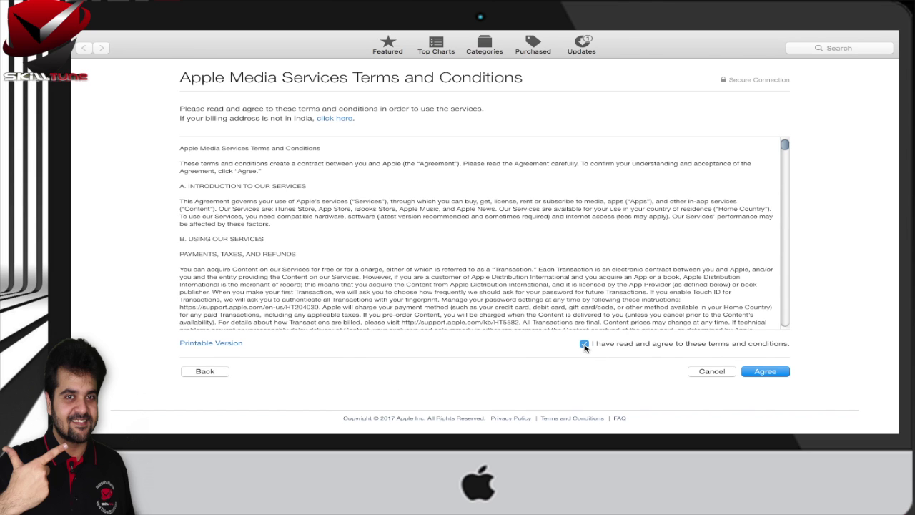
{"action": "left_click", "coordinate": [775, 375]}
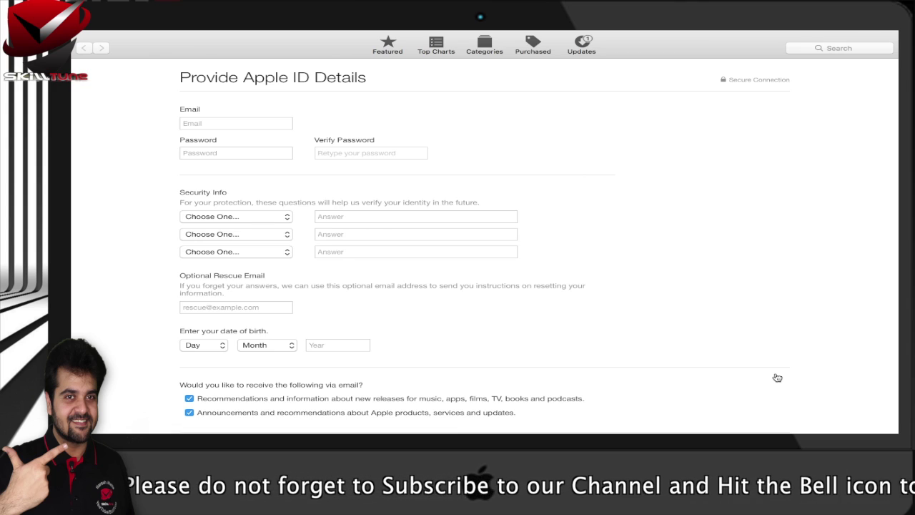
{"action": "left_click", "coordinate": [261, 123]}
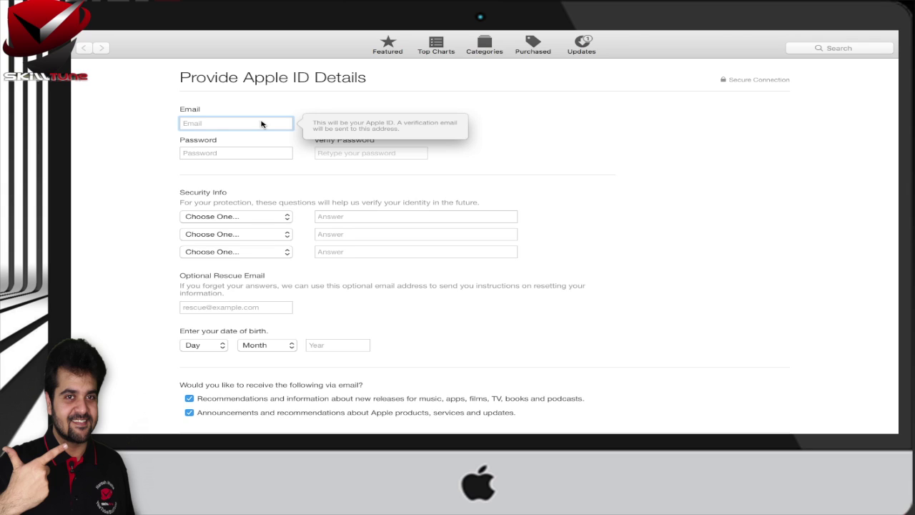
Enter the new Apple ID's e-mail address, fixing a mistyped character.
{"action": "key", "text": "Tab"}
Enter a password, which is rejected, then select it for retyping with Caps Lock on.
{"action": "type", "text": "•••••"}
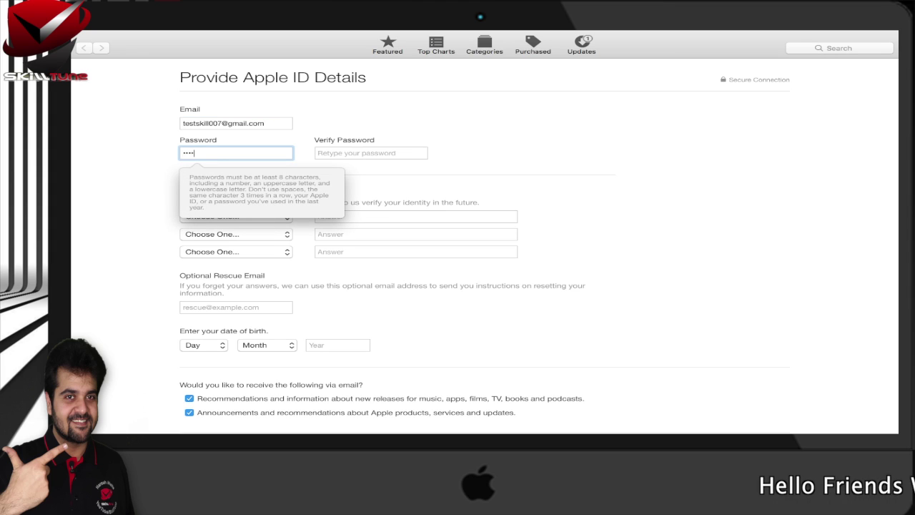
{"action": "type", "text": "••••"}
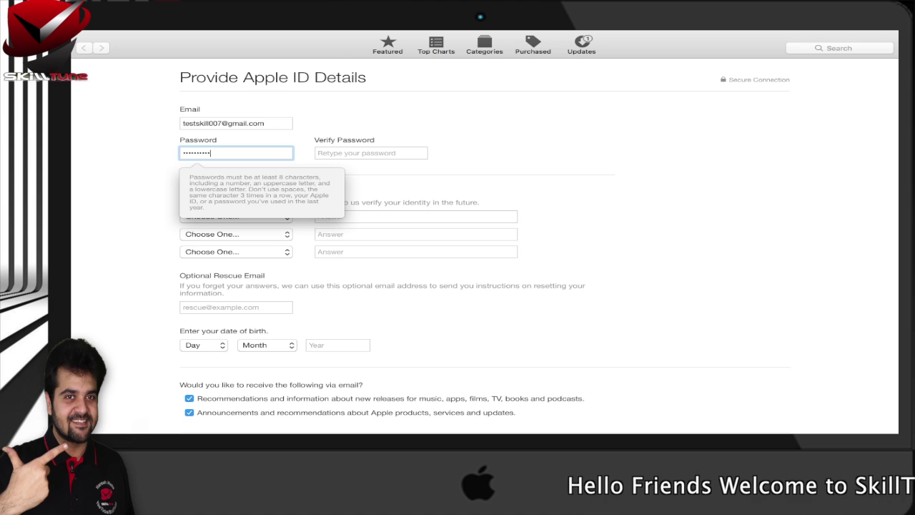
{"action": "key", "text": "Tab"}
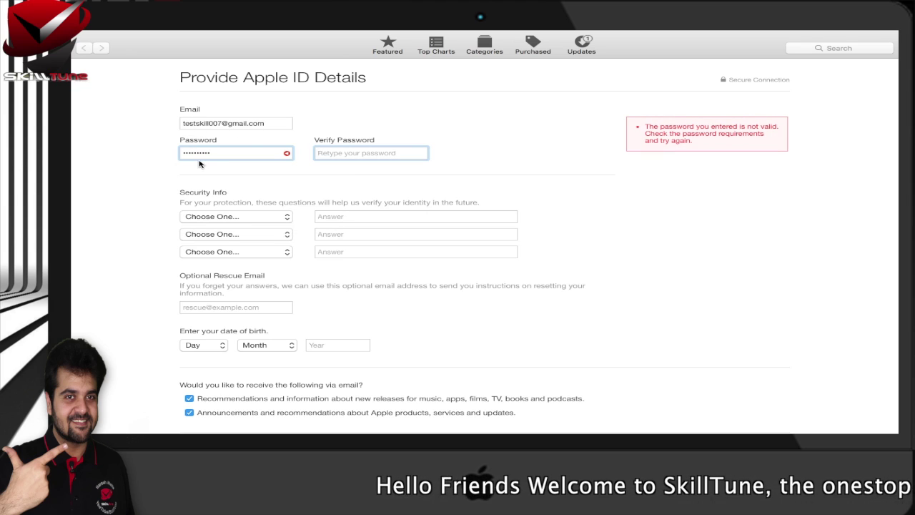
{"action": "left_click", "coordinate": [219, 150]}
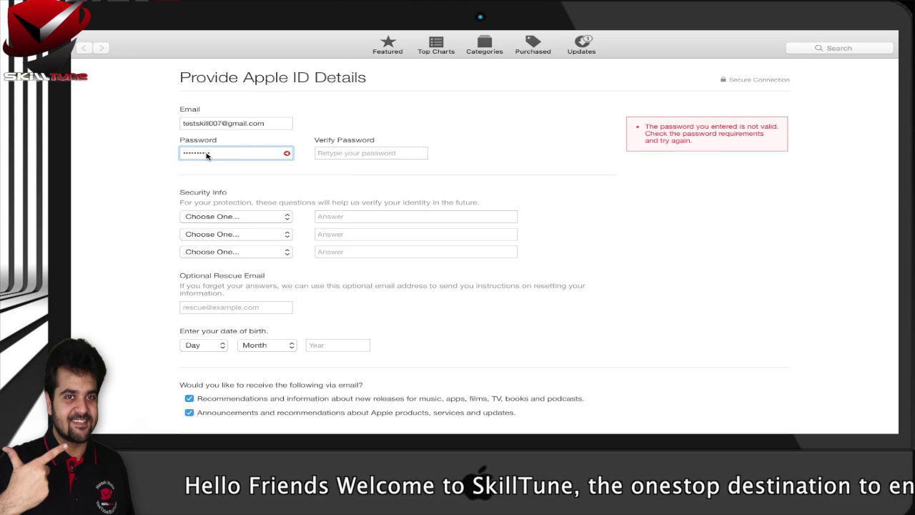
{"action": "double_click", "coordinate": [206, 155]}
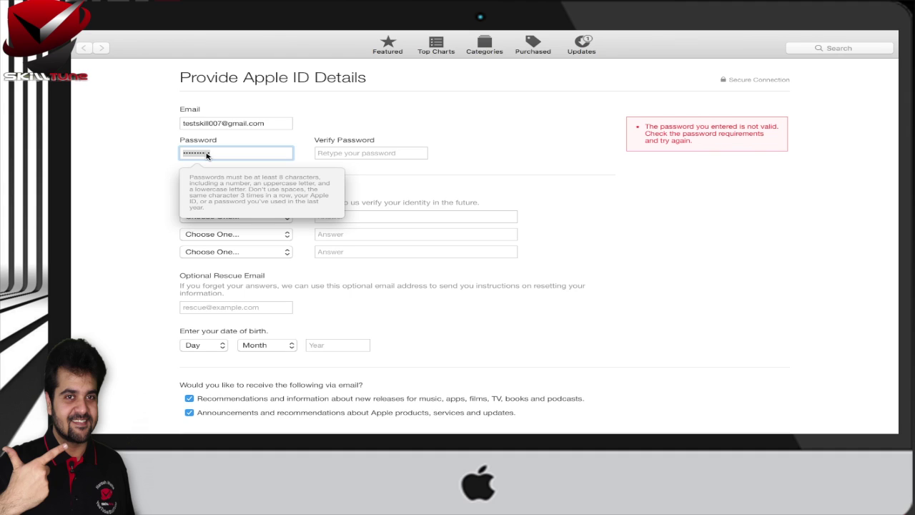
{"action": "key", "text": "Caps_Lock"}
Replace the rejected password with a new valid one and move to Verify Password.
{"action": "key", "text": "BackSpace"}
{"action": "type", "text": "test"}
{"action": "key", "text": "BackSpace"}
{"action": "key", "text": "BackSpace"}
{"action": "key", "text": "BackSpace"}
{"action": "key", "text": "BackSpace"}
{"action": "type", "text": "test123456"}
{"action": "key", "text": "Tab"}
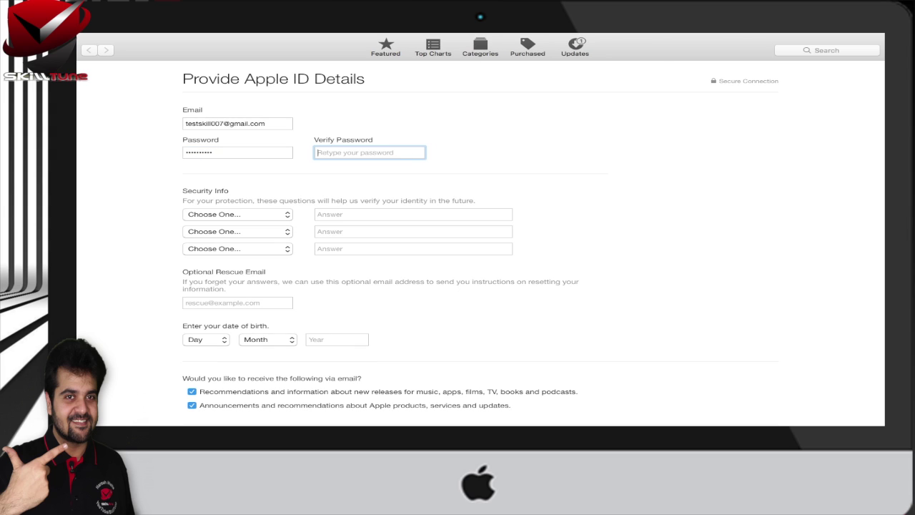
{"action": "type", "text": "test123456"}
Choose the first-film-in-the-cinema security question and type its answer.
{"action": "left_click", "coordinate": [220, 217]}
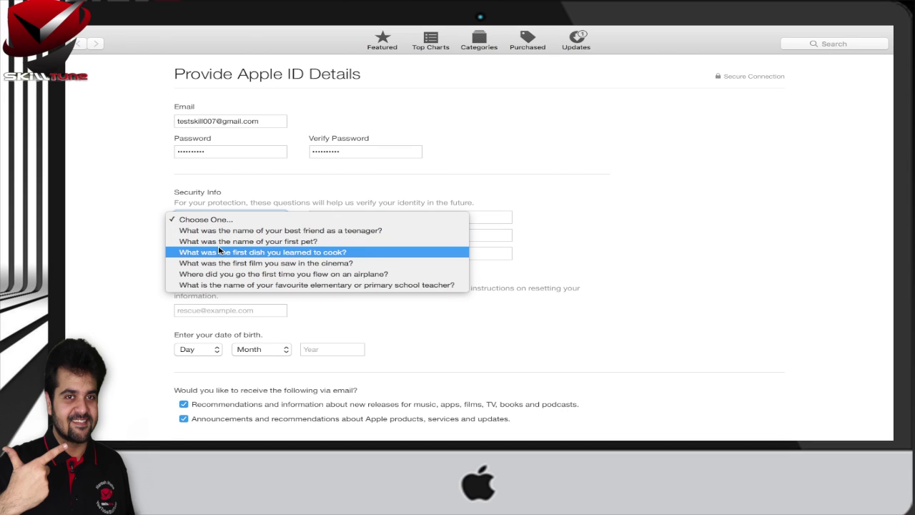
{"action": "left_click", "coordinate": [223, 263]}
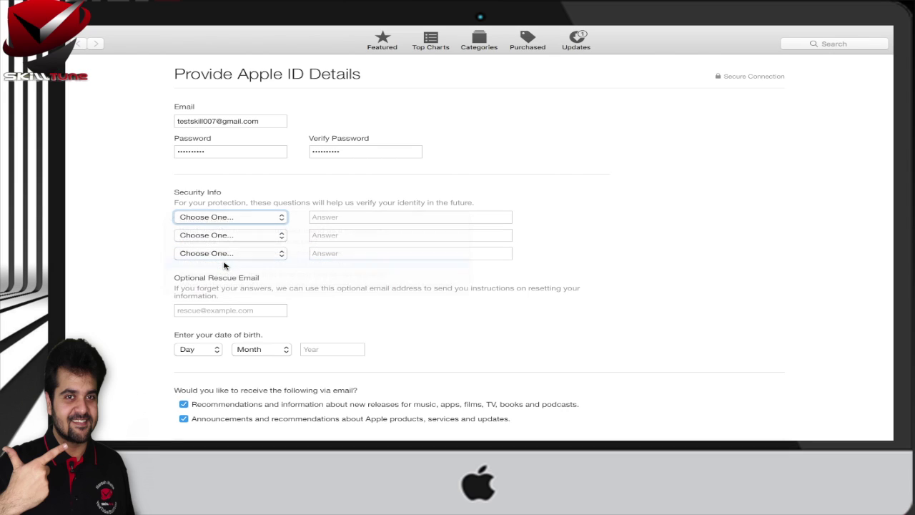
{"action": "left_click", "coordinate": [326, 217]}
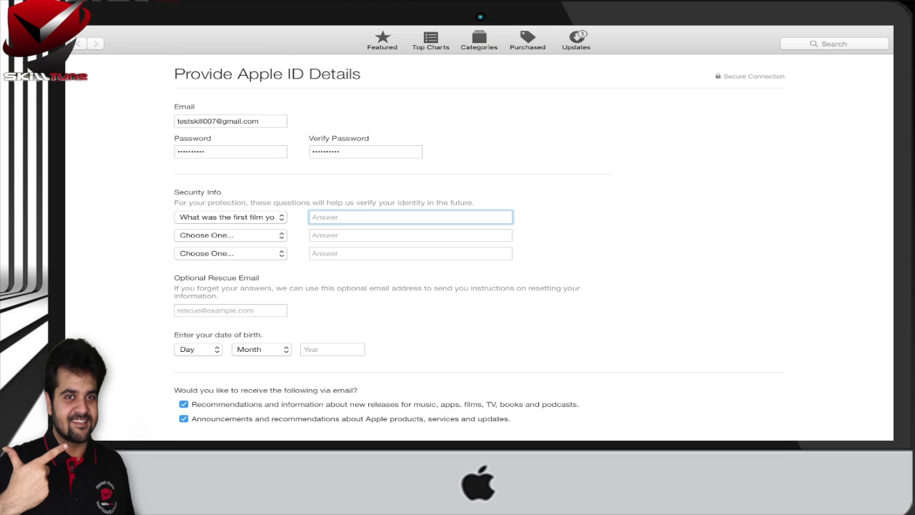
{"action": "type", "text": "007"}
{"action": "key", "text": "Tab"}
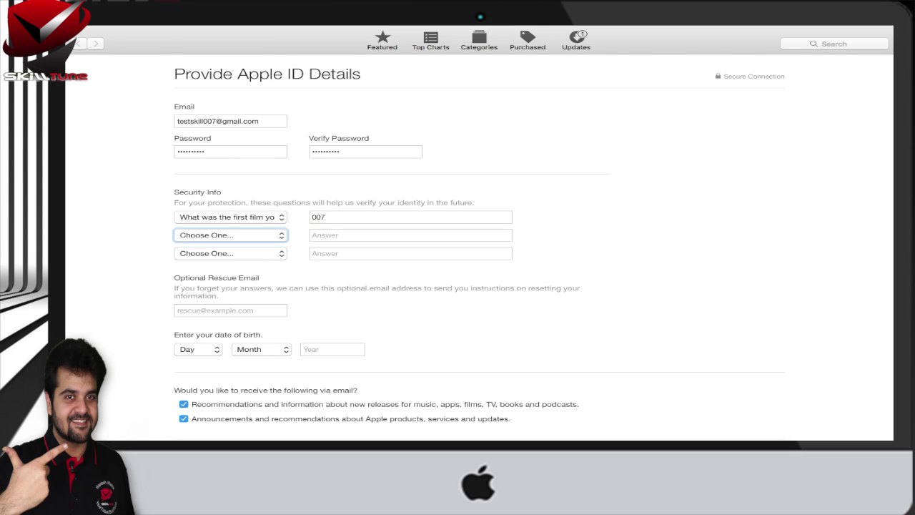
Choose the childhood-nickname question and a third security question, answering each.
{"action": "left_click", "coordinate": [264, 237]}
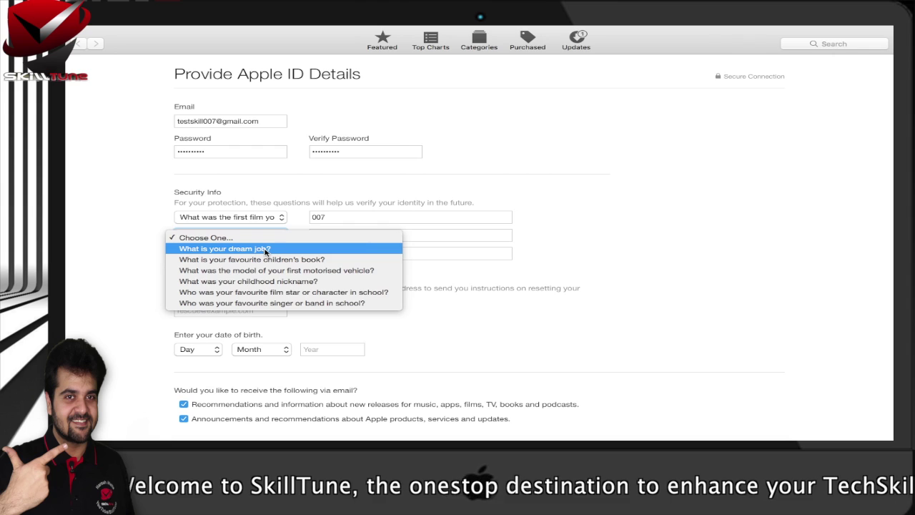
{"action": "left_click", "coordinate": [280, 283]}
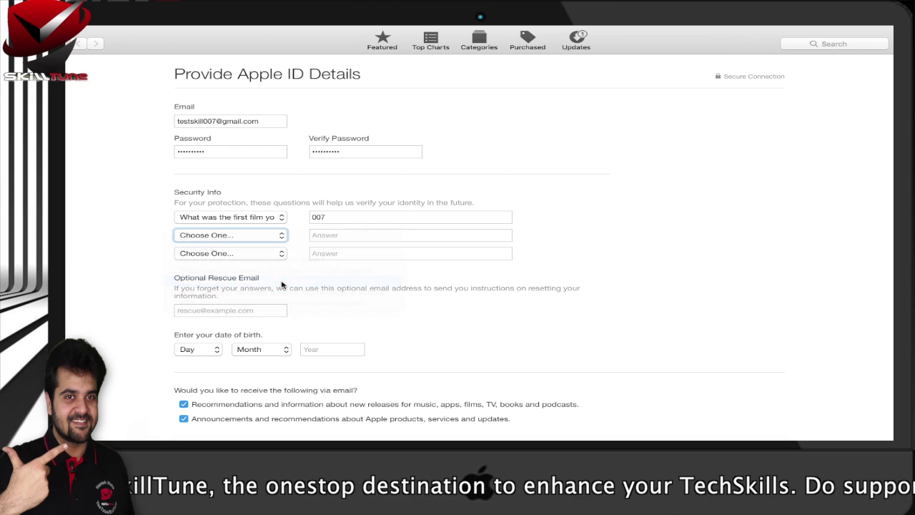
{"action": "left_click", "coordinate": [348, 239]}
{"action": "type", "text": "My"}
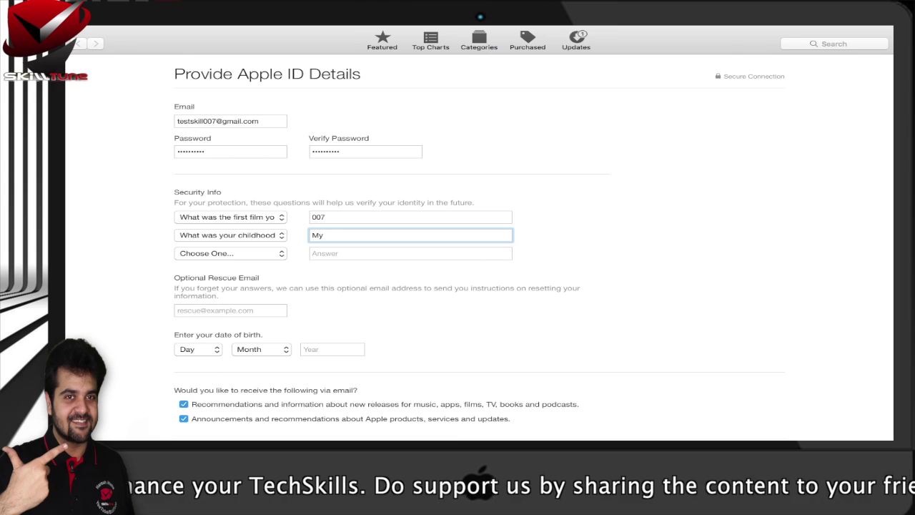
{"action": "type", "text": "self"}
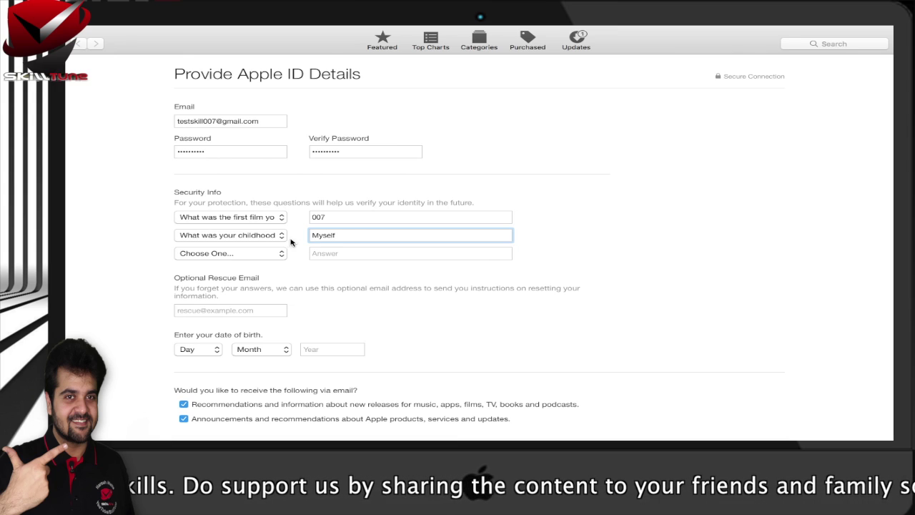
{"action": "left_click", "coordinate": [269, 253]}
{"action": "left_click", "coordinate": [323, 276]}
{"action": "left_click", "coordinate": [342, 253]}
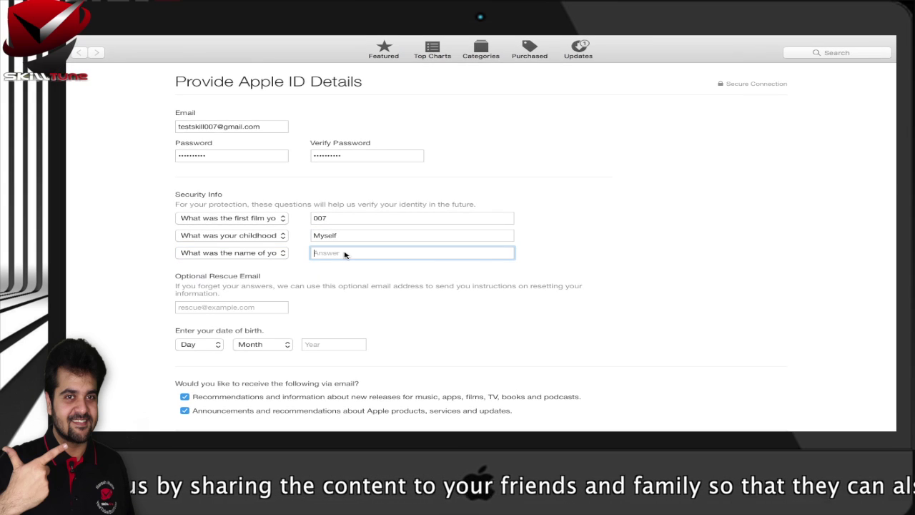
{"action": "type", "text": "Myself"}
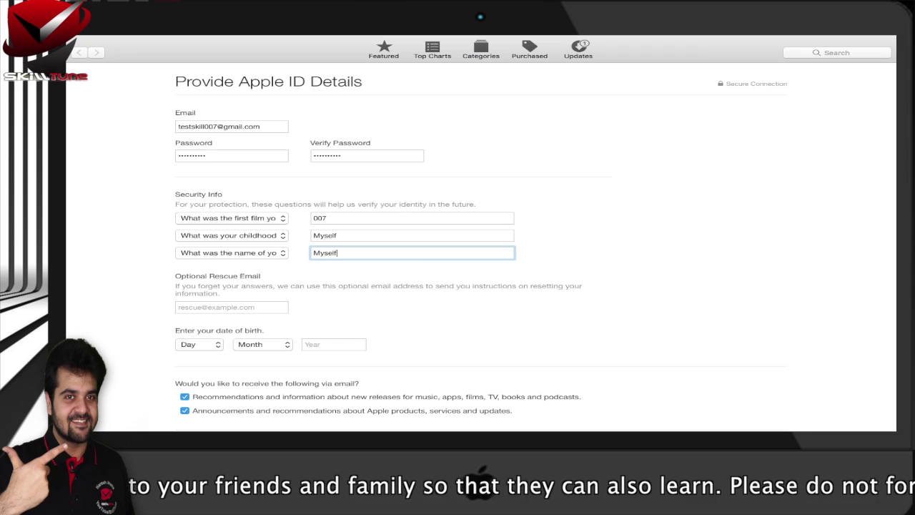
{"action": "scroll", "coordinate": [534, 247], "scroll_direction": "down", "scroll_amount": 1}
Enter the optional rescue e-mail address, replacing some junk text.
{"action": "scroll", "coordinate": [244, 259], "scroll_direction": "down", "scroll_amount": 2}
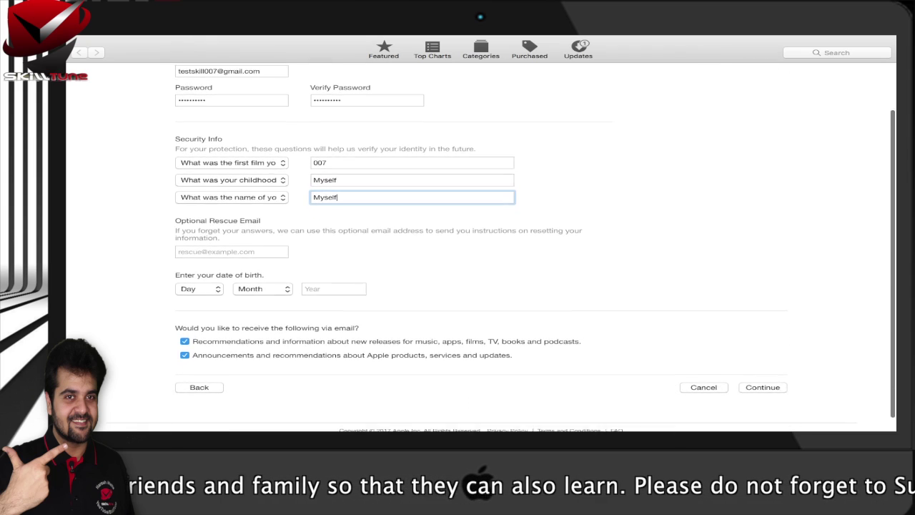
{"action": "left_click", "coordinate": [226, 237]}
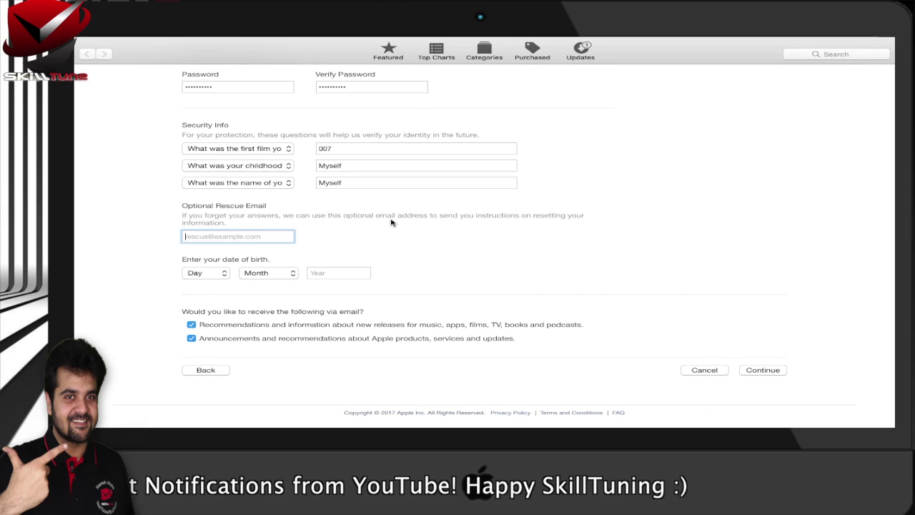
{"action": "type", "text": "asdfasdf"}
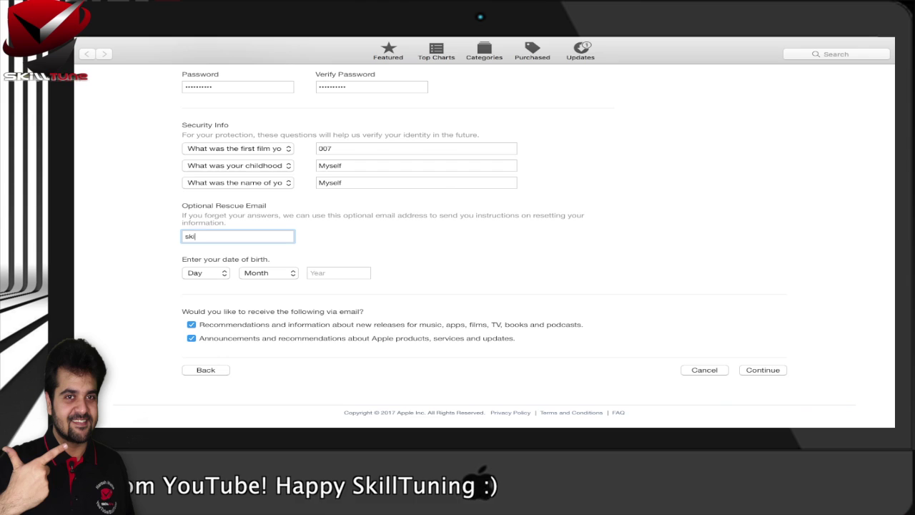
{"action": "key", "text": "BackSpace"}
{"action": "key", "text": "BackSpace"}
{"action": "key", "text": "BackSpace"}
{"action": "key", "text": "BackSpace"}
{"action": "key", "text": "BackSpace"}
{"action": "key", "text": "BackSpace"}
{"action": "key", "text": "BackSpace"}
{"action": "key", "text": "BackSpace"}
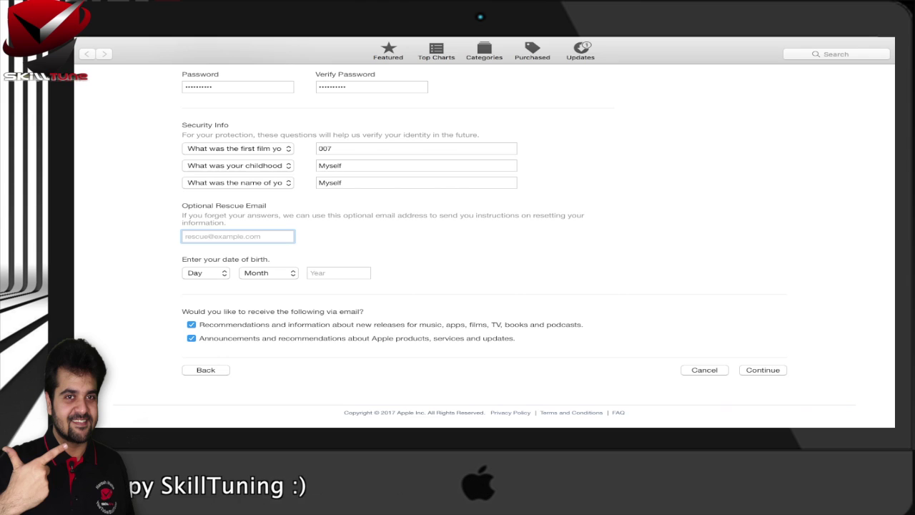
{"action": "key", "text": "Tab"}
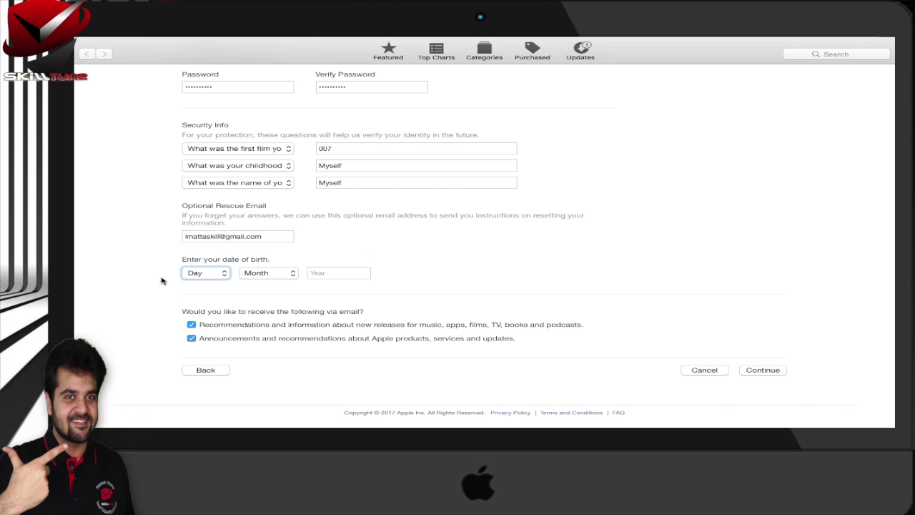
{"action": "left_click", "coordinate": [205, 273]}
{"action": "left_click", "coordinate": [200, 351]}
{"action": "left_click", "coordinate": [269, 272]}
{"action": "left_click", "coordinate": [268, 311]}
{"action": "left_click", "coordinate": [338, 273]}
{"action": "type", "text": "1987"}
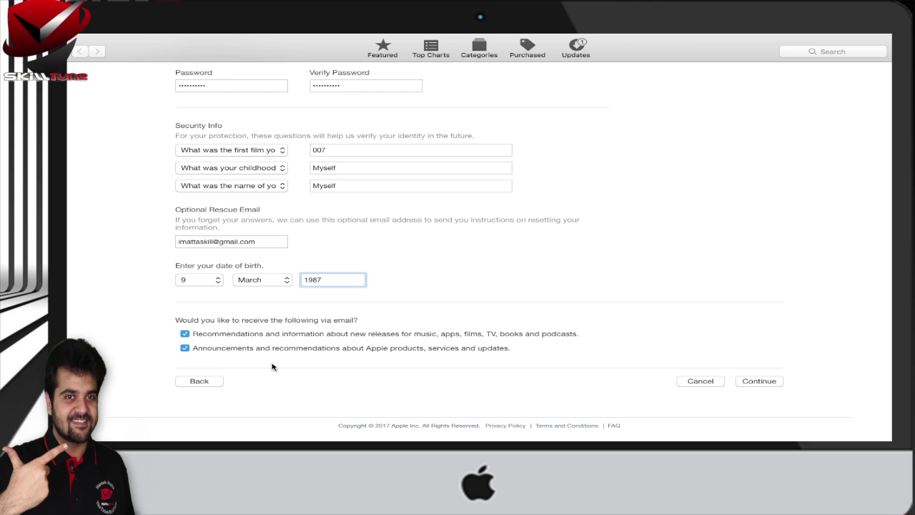
Review the completed Apple ID details form and submit it.
{"action": "scroll", "coordinate": [272, 367], "scroll_direction": "up", "scroll_amount": 3}
{"action": "scroll", "coordinate": [271, 365], "scroll_direction": "down", "scroll_amount": 3}
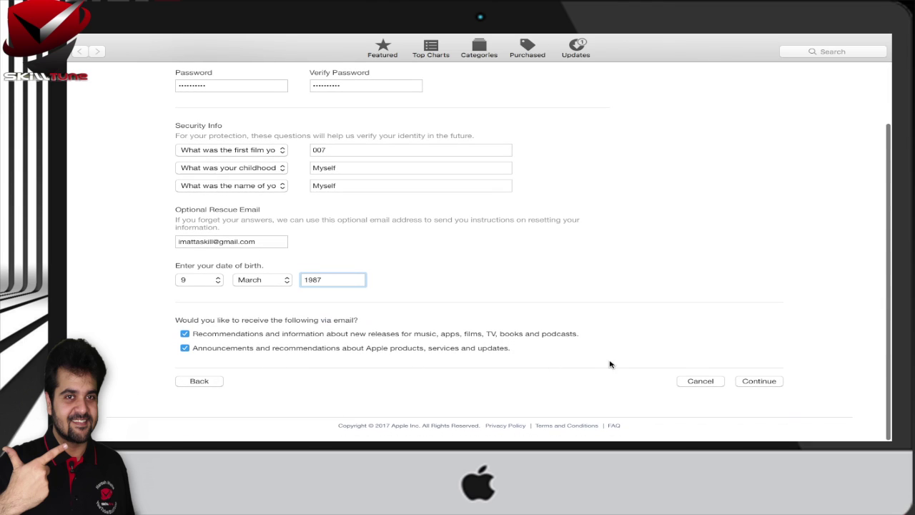
{"action": "scroll", "coordinate": [614, 364], "scroll_direction": "up", "scroll_amount": 3}
{"action": "scroll", "coordinate": [615, 365], "scroll_direction": "down", "scroll_amount": 3}
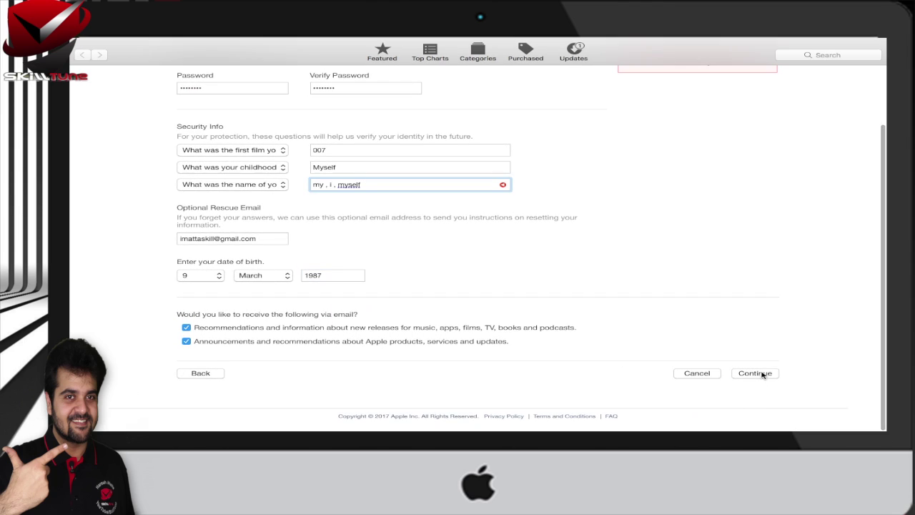
{"action": "left_click", "coordinate": [759, 373]}
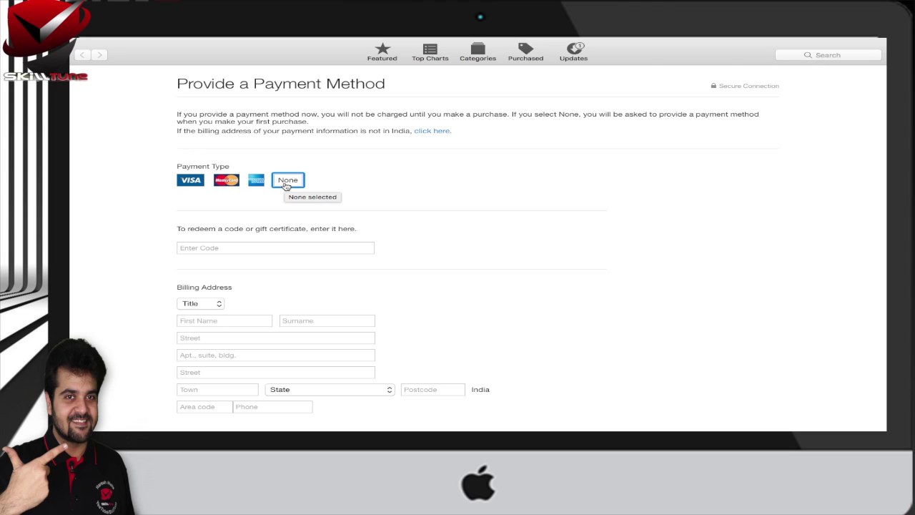
Try VISA, MasterCard and Amex, then settle on None as the payment type.
{"action": "left_click", "coordinate": [192, 182]}
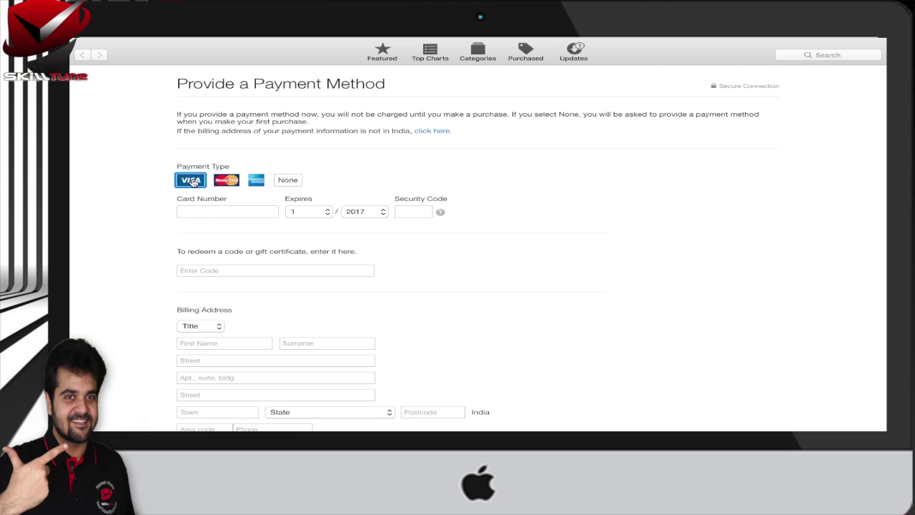
{"action": "scroll", "coordinate": [231, 241], "scroll_direction": "down", "scroll_amount": 3}
{"action": "scroll", "coordinate": [231, 241], "scroll_direction": "up", "scroll_amount": 3}
{"action": "left_click", "coordinate": [226, 180]}
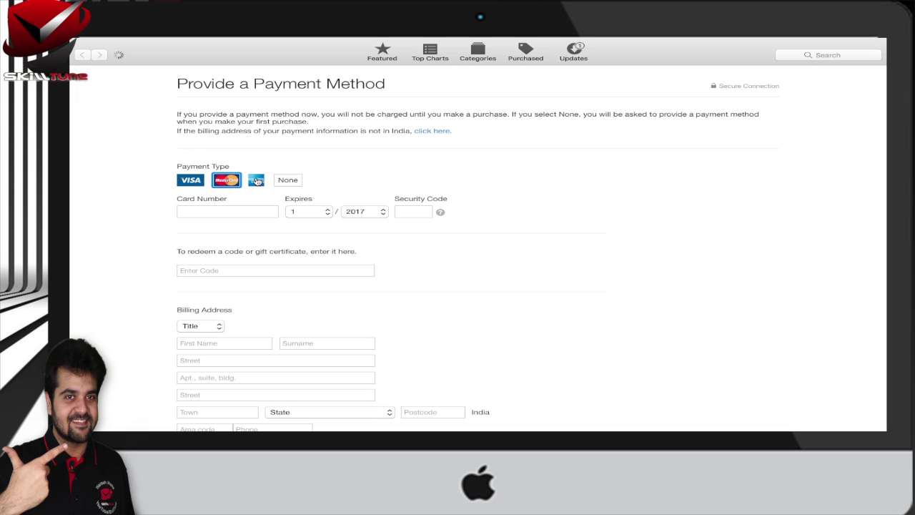
{"action": "left_click", "coordinate": [256, 180]}
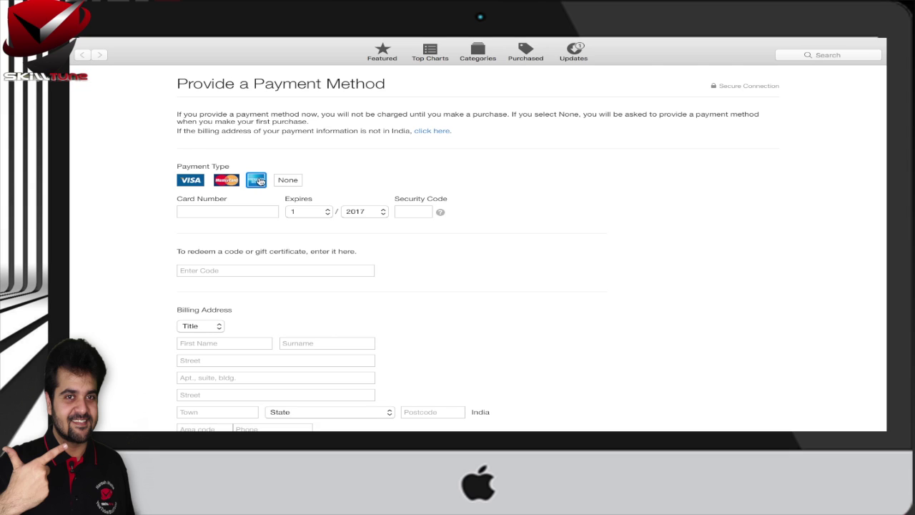
{"action": "left_click", "coordinate": [288, 181]}
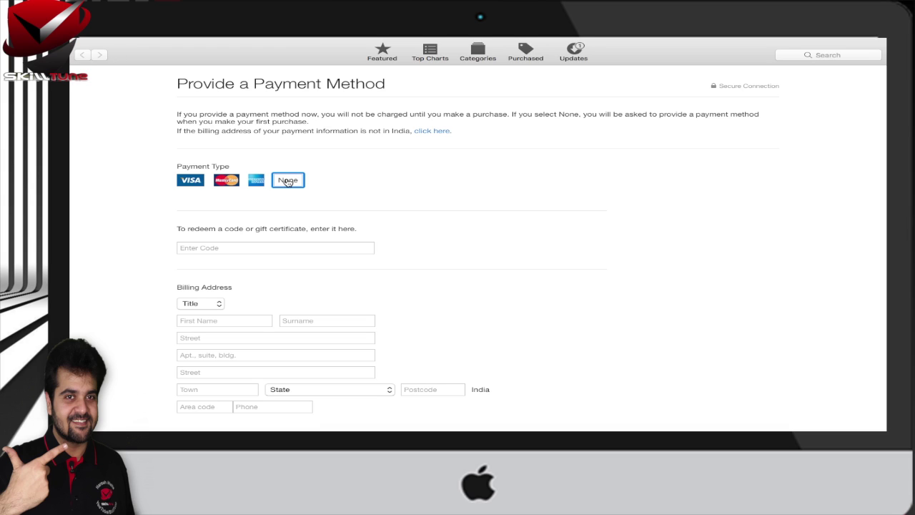
Choose the Mr. title and fill in the name and street lines of the billing address.
{"action": "scroll", "coordinate": [288, 206], "scroll_direction": "down", "scroll_amount": 5}
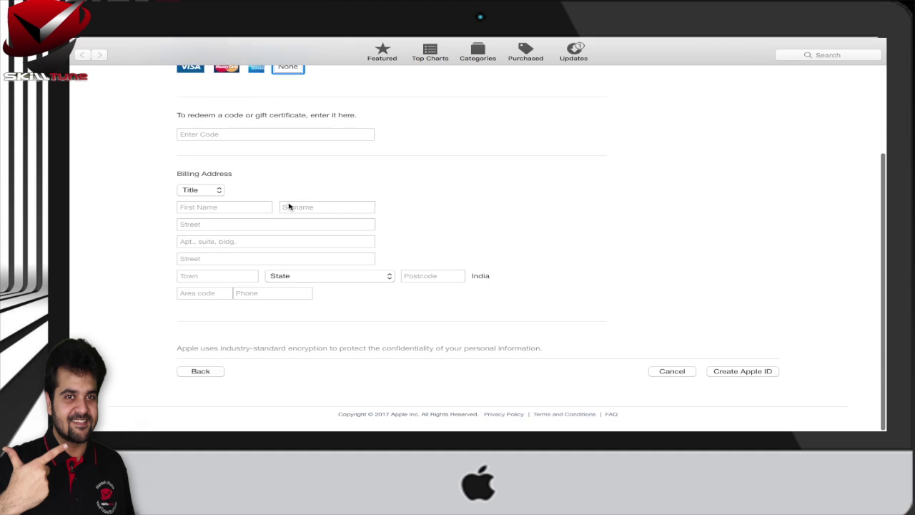
{"action": "left_click", "coordinate": [211, 191]}
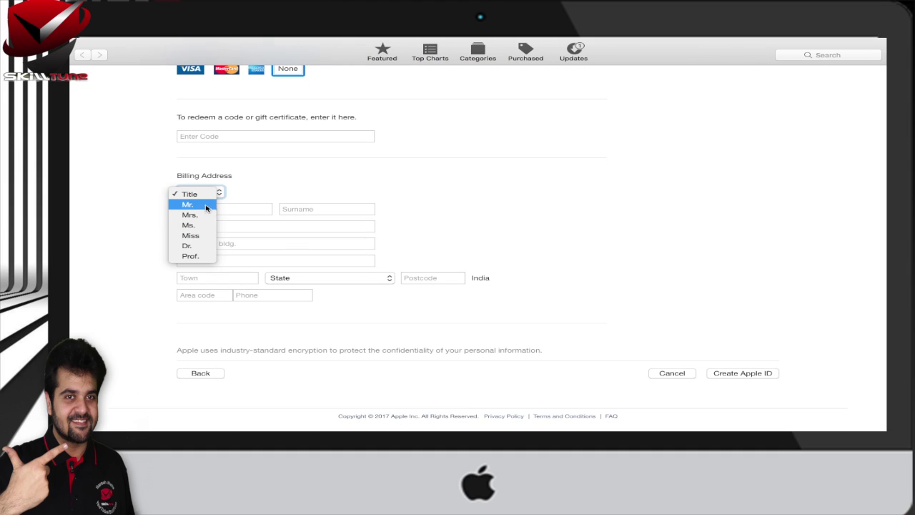
{"action": "left_click", "coordinate": [204, 206]}
{"action": "left_click", "coordinate": [212, 210]}
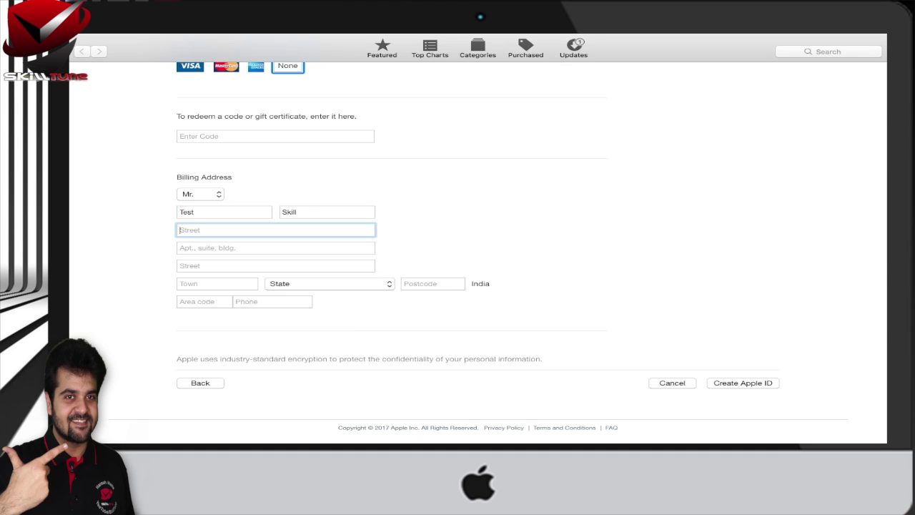
{"action": "type", "text": "420"}
{"action": "key", "text": "Tab"}
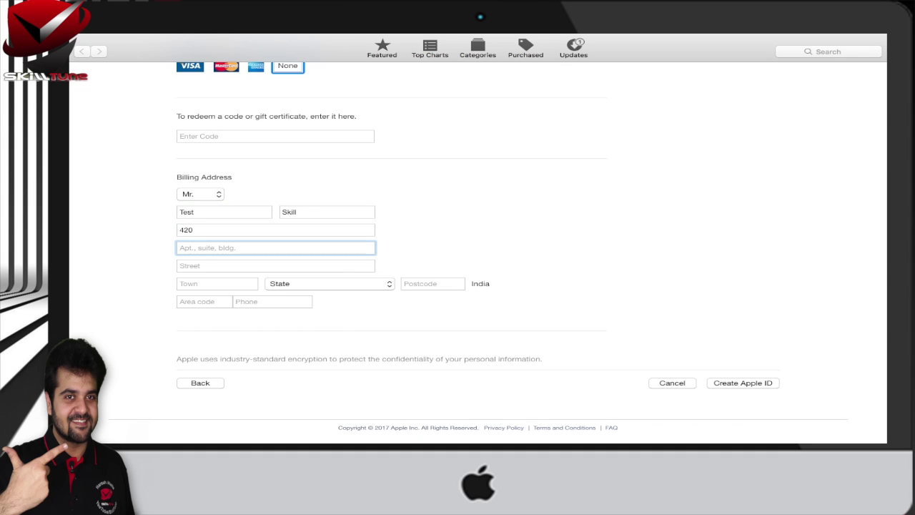
{"action": "type", "text": "Apartment"}
{"action": "key", "text": "Tab"}
{"action": "type", "text": "Street"}
{"action": "key", "text": "Tab"}
{"action": "type", "text": "Town"}
Set the state to Karnataka and enter the postcode, area code and phone number.
{"action": "key", "text": "Tab"}
{"action": "left_click", "coordinate": [313, 280]}
{"action": "key", "text": "k"}
{"action": "key", "text": "Return"}
{"action": "left_click", "coordinate": [439, 286]}
{"action": "type", "text": "560097"}
{"action": "key", "text": "Tab"}
{"action": "type", "text": "91"}
{"action": "key", "text": "Tab"}
{"action": "left_click", "coordinate": [744, 382]}
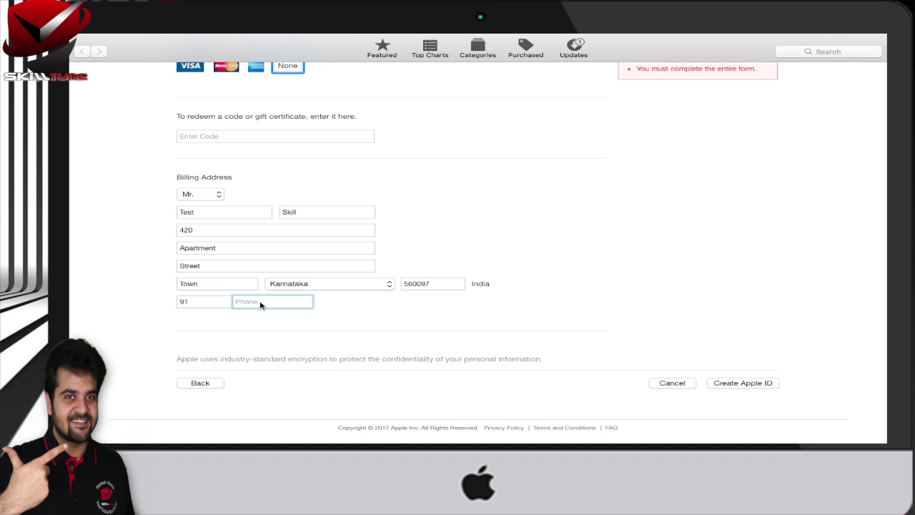
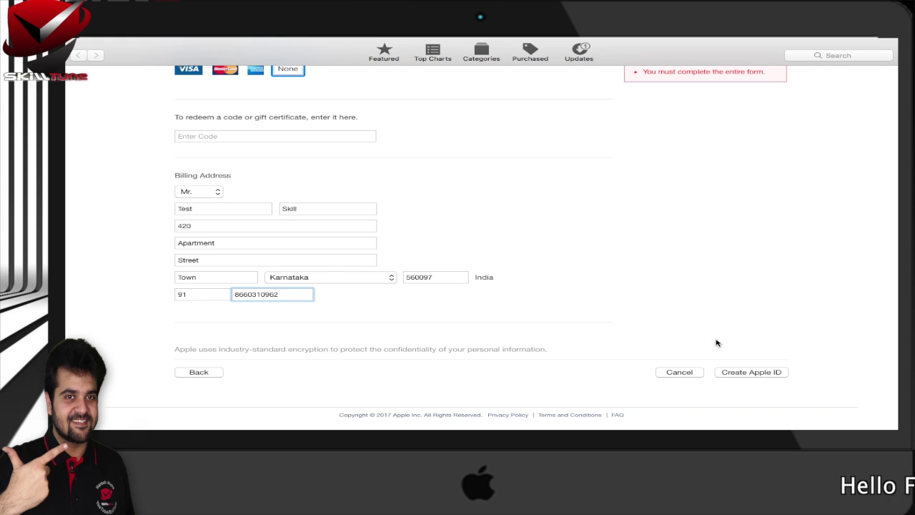
Create the Apple ID, dismiss the session-timeout alert and bring up the verification page.
{"action": "left_click", "coordinate": [752, 371]}
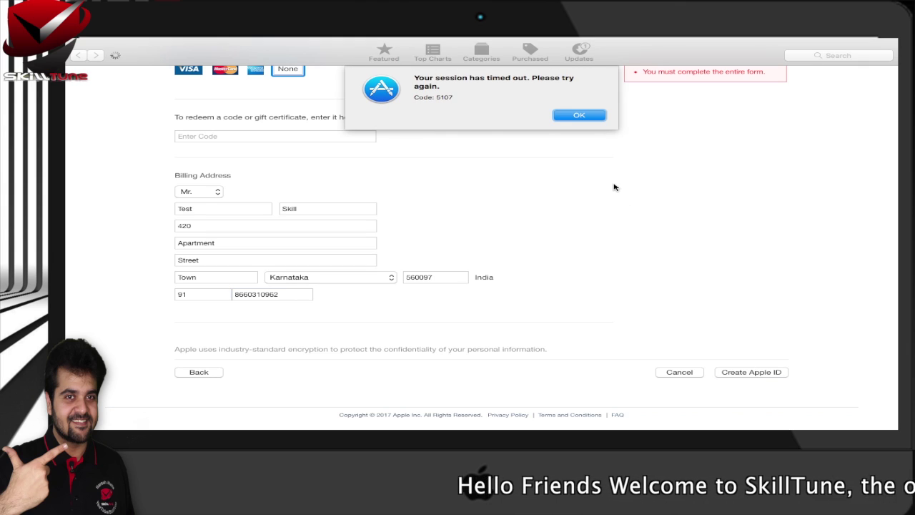
{"action": "left_click", "coordinate": [579, 116]}
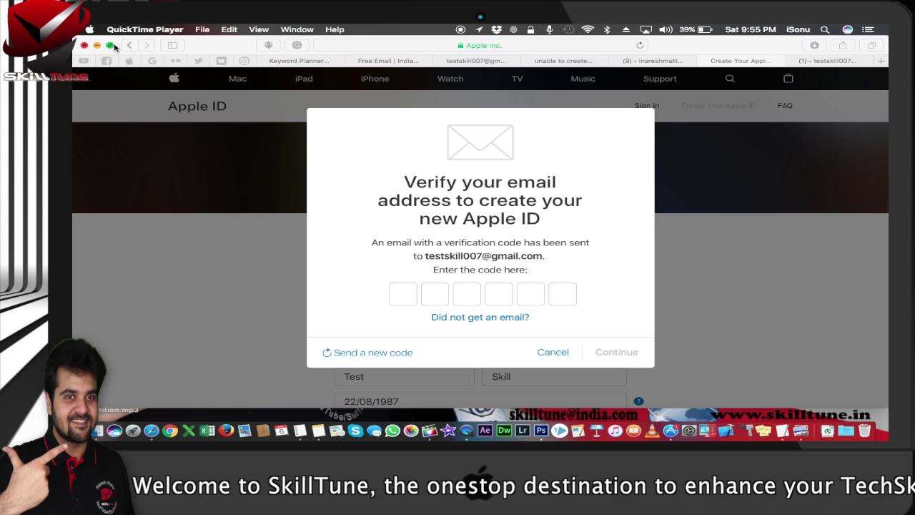
{"action": "left_click", "coordinate": [112, 45]}
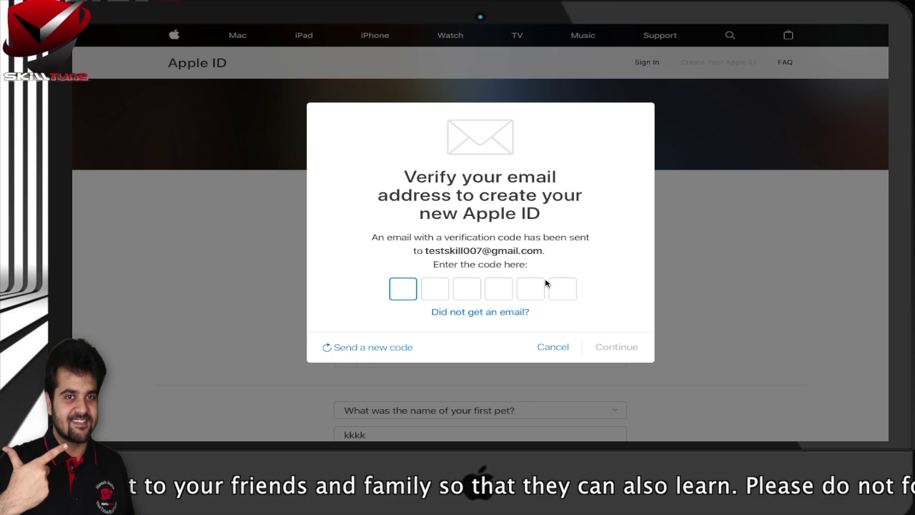
Open Apple's verification e-mail in the Gmail inbox and select the six-digit code.
{"action": "mouse_move", "coordinate": [768, 50]}
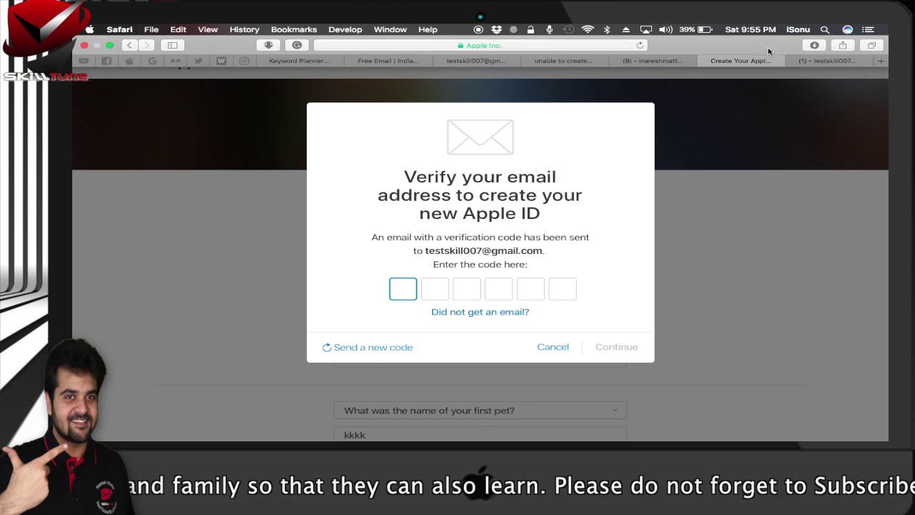
{"action": "left_click", "coordinate": [826, 62]}
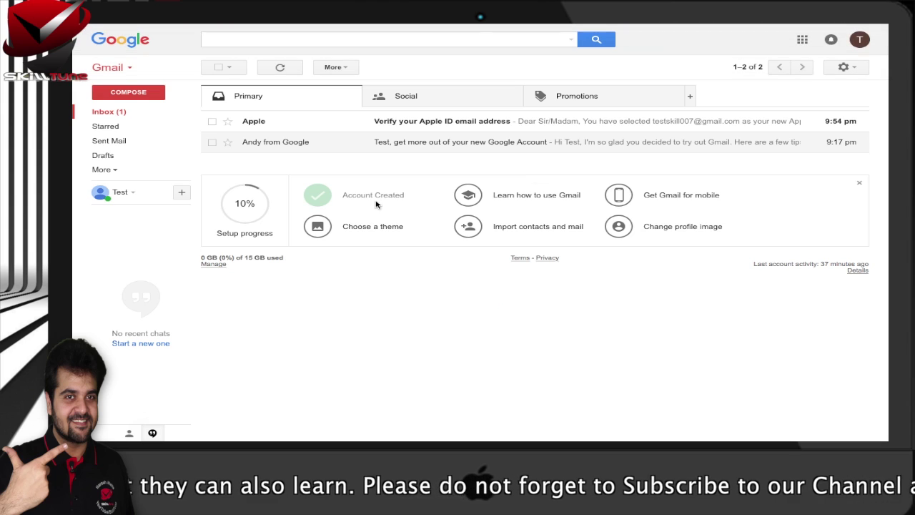
{"action": "left_click", "coordinate": [389, 123]}
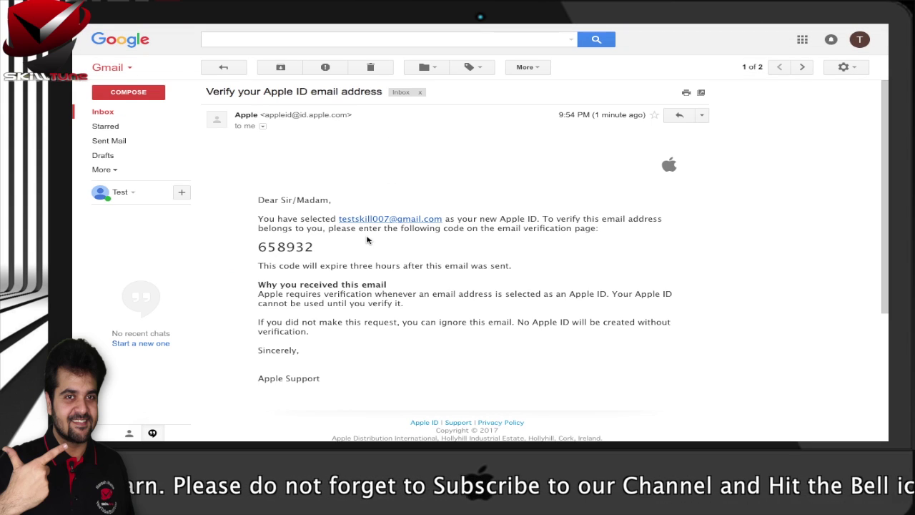
{"action": "double_click", "coordinate": [295, 248]}
{"action": "key", "text": "super+c"}
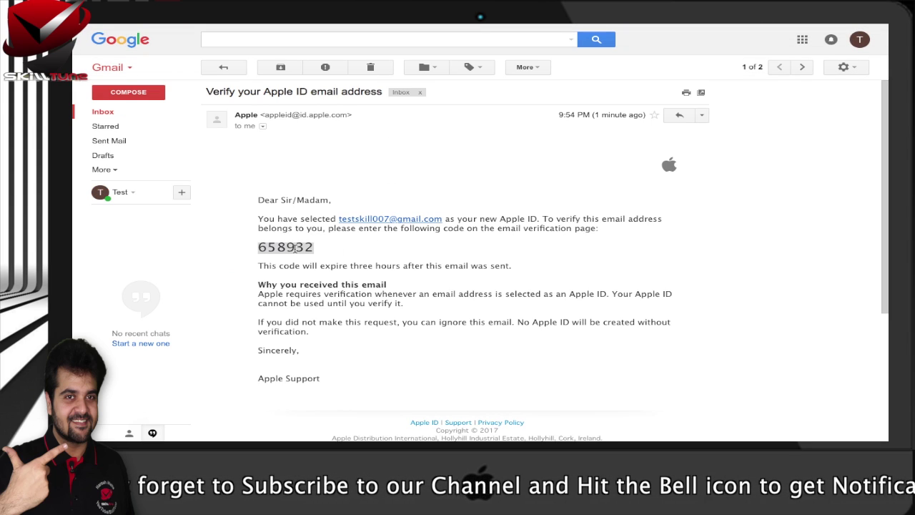
Paste the emailed verification code on the Create Your Apple ID page and confirm it.
{"action": "left_click", "coordinate": [737, 61]}
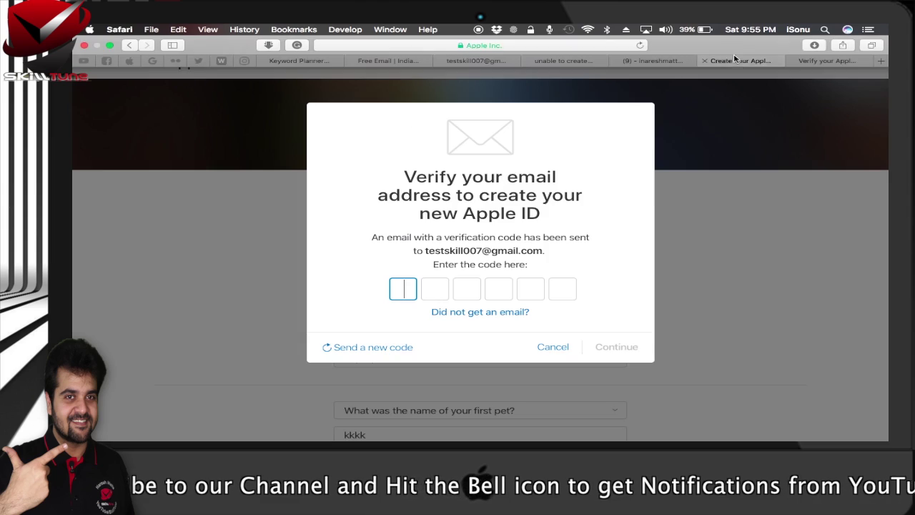
{"action": "key", "text": "super+v"}
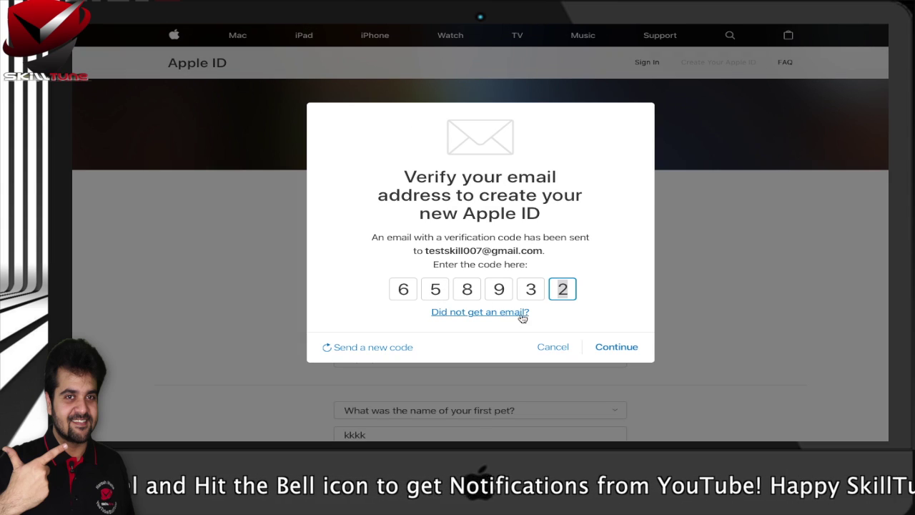
{"action": "left_click", "coordinate": [620, 347]}
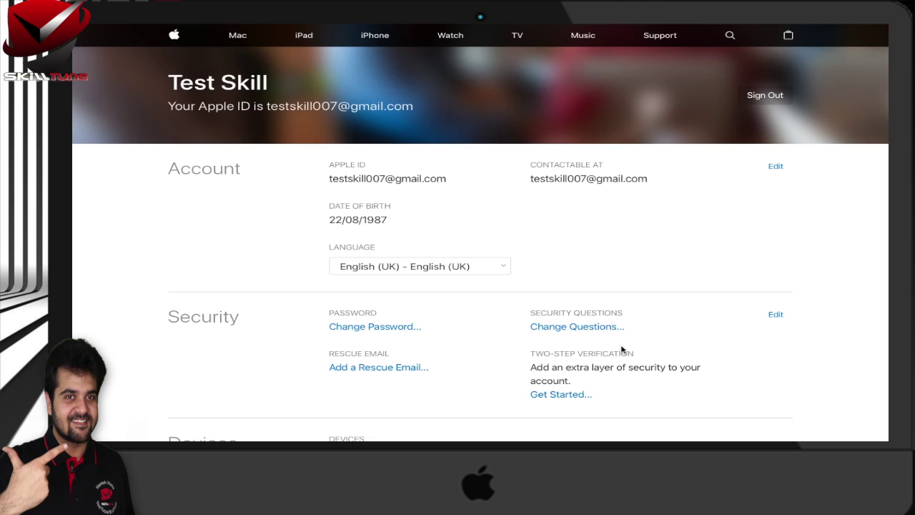
{"action": "scroll", "coordinate": [591, 285], "scroll_direction": "down", "scroll_amount": 5}
{"action": "scroll", "coordinate": [591, 286], "scroll_direction": "down", "scroll_amount": 3}
{"action": "scroll", "coordinate": [591, 286], "scroll_direction": "up", "scroll_amount": 10}
{"action": "mouse_move", "coordinate": [715, 27]}
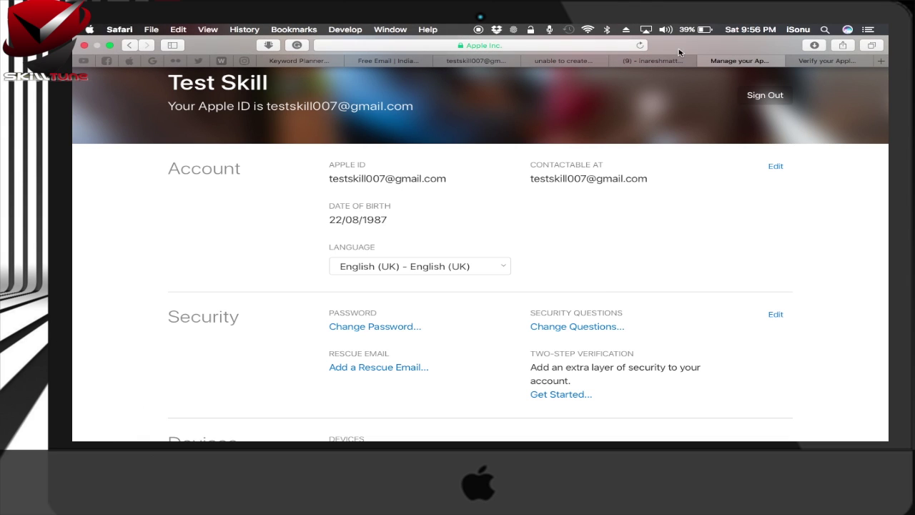